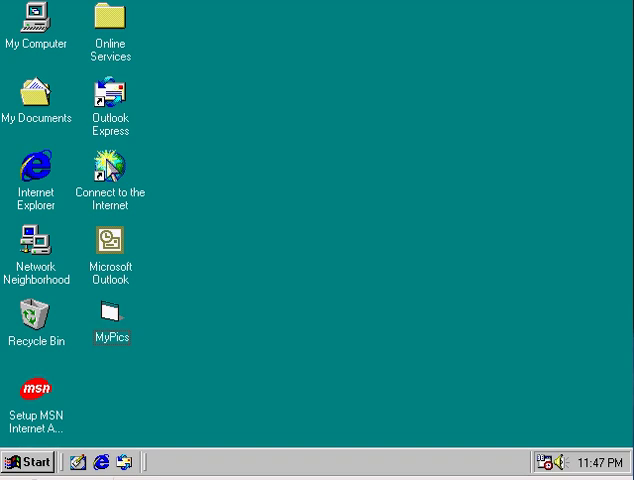
- Select and run the MyPics program
{"action": "left_click", "coordinate": [118, 320]}
{"action": "left_click", "coordinate": [205, 311]}
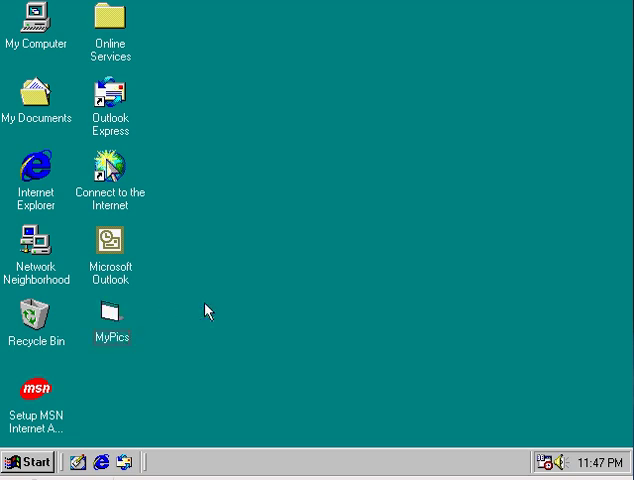
{"action": "left_click", "coordinate": [113, 327]}
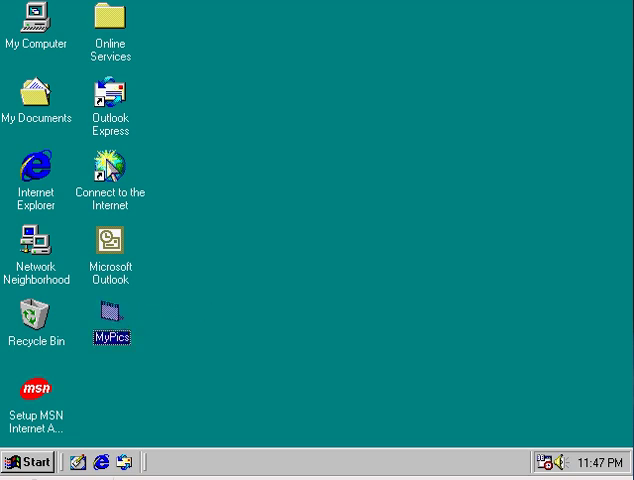
{"action": "left_click", "coordinate": [210, 312]}
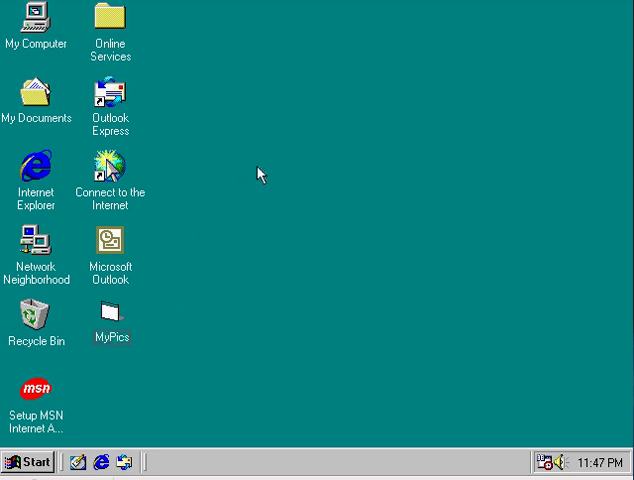
- Browse the C drive to inspect the Pics4You application
{"action": "double_click", "coordinate": [36, 20]}
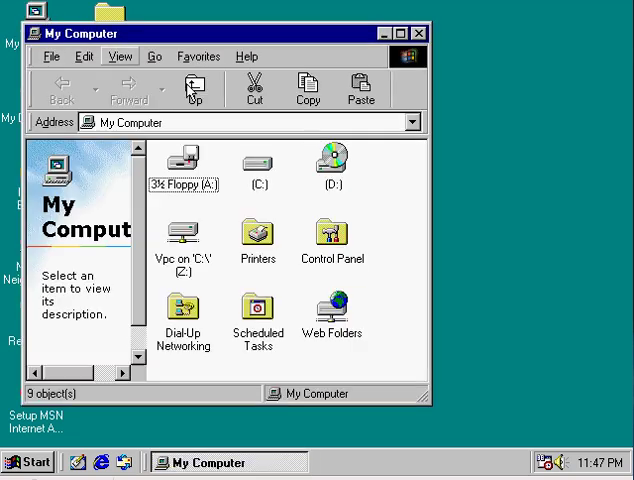
{"action": "double_click", "coordinate": [258, 167]}
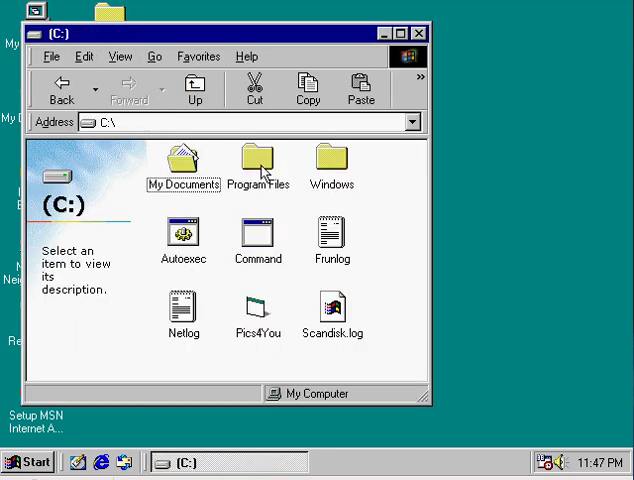
{"action": "double_click", "coordinate": [257, 312]}
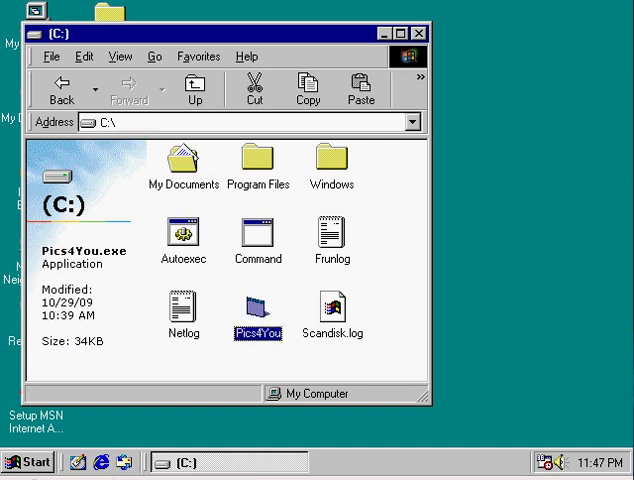
{"action": "left_click", "coordinate": [419, 34]}
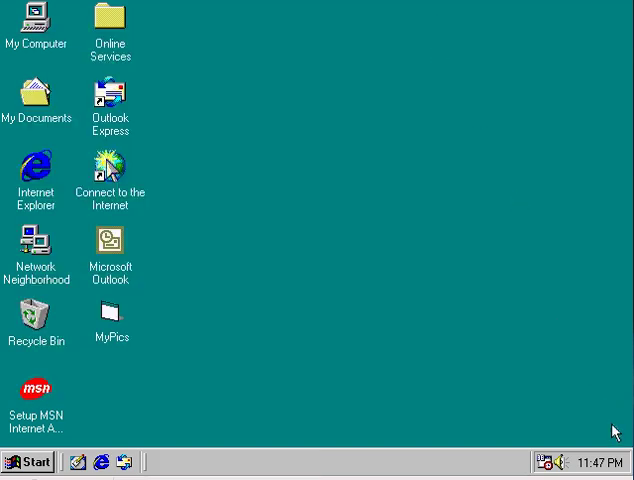
- Change the system date's year from 1999 to 2000 and save it
{"action": "double_click", "coordinate": [598, 462]}
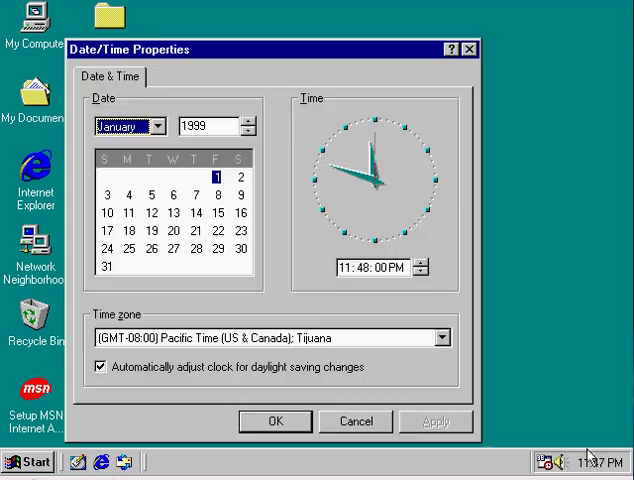
{"action": "left_click", "coordinate": [248, 120]}
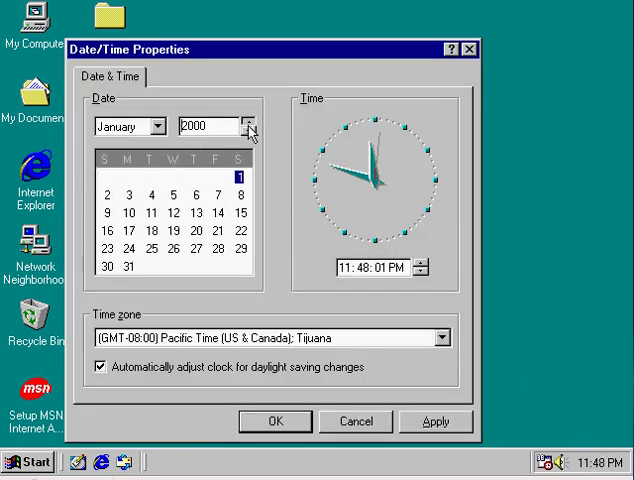
{"action": "left_click", "coordinate": [275, 421]}
{"action": "left_click", "coordinate": [112, 320]}
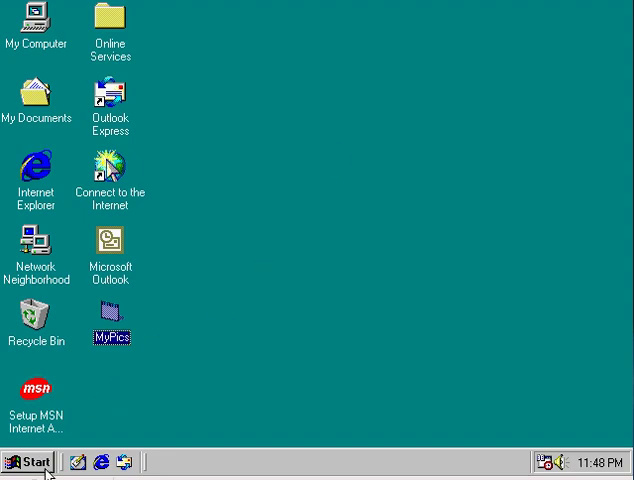
- Choose Restart in the Windows Shut Down dialog
{"action": "left_click", "coordinate": [28, 462]}
{"action": "left_click", "coordinate": [100, 433]}
{"action": "left_click", "coordinate": [222, 191]}
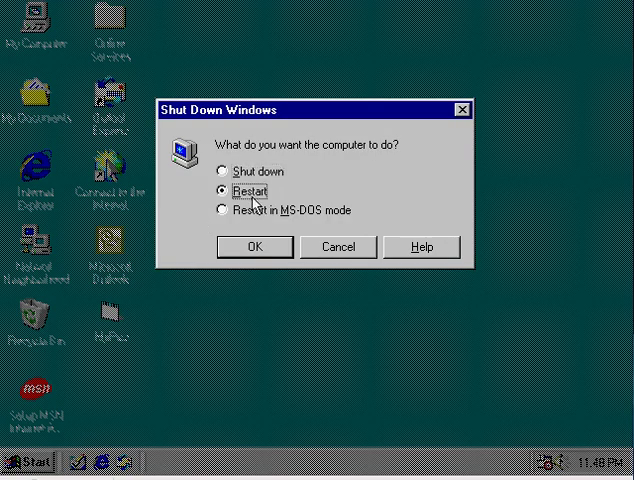